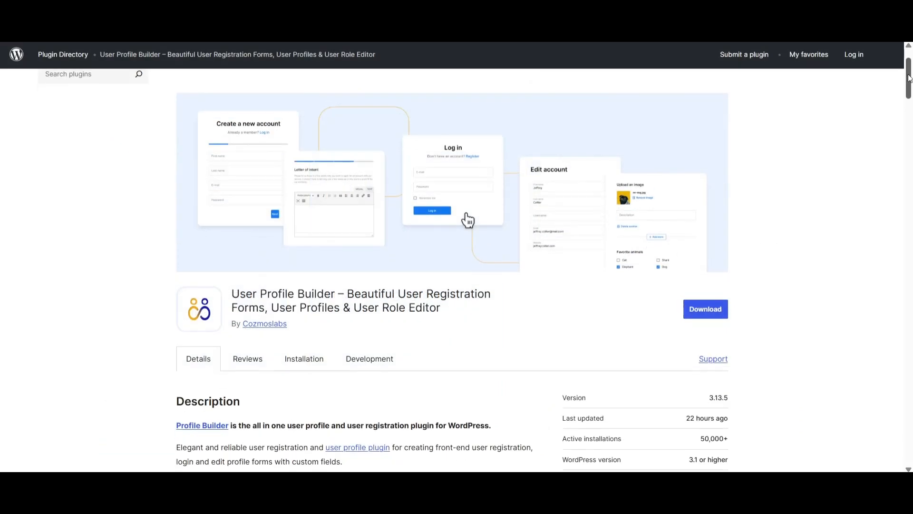
drag(909, 76, 911, 97)
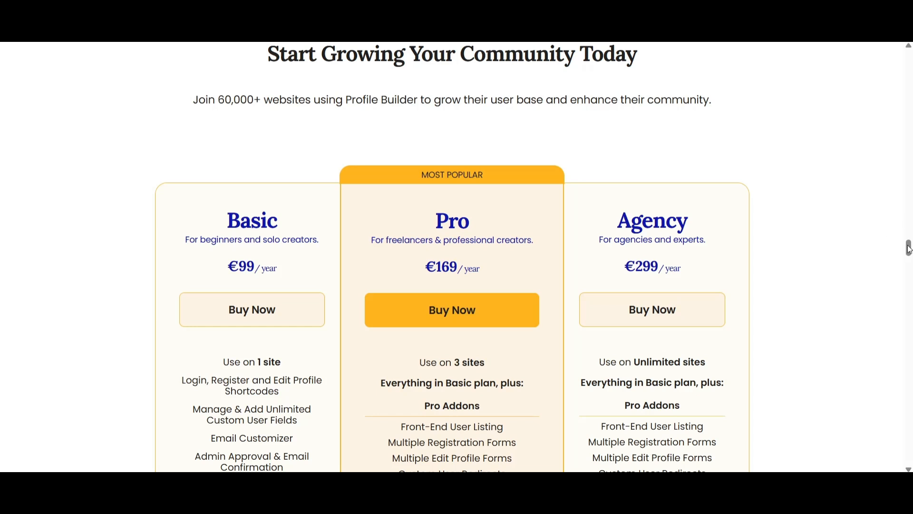
drag(909, 248, 910, 253)
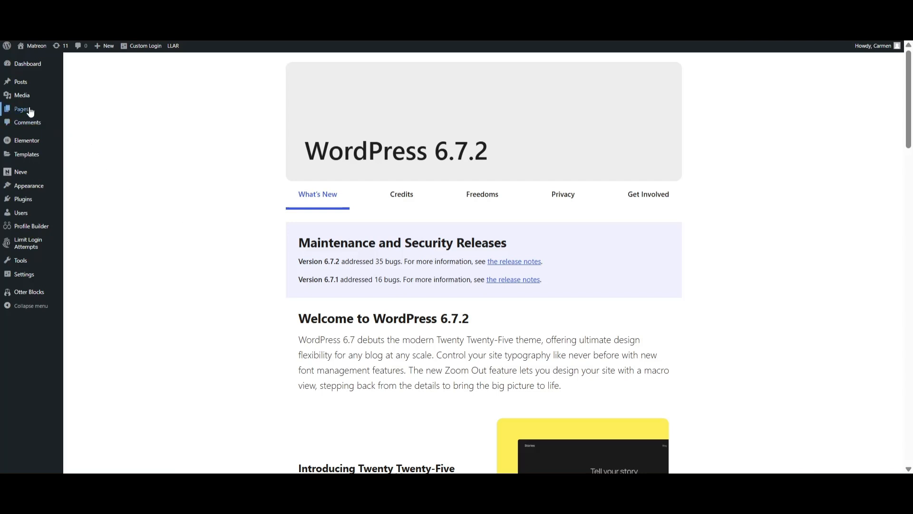
Create a new page titled Register in the WordPress admin
mouse_move(30, 111)
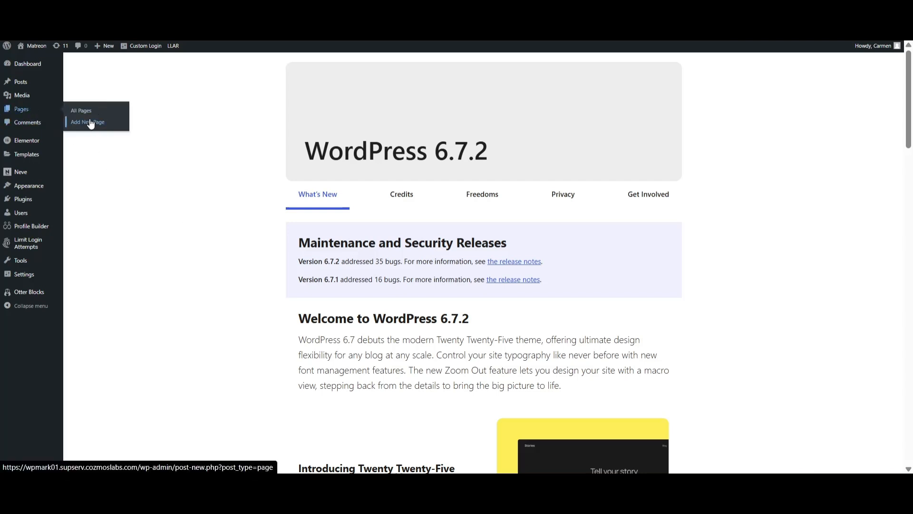
click(90, 123)
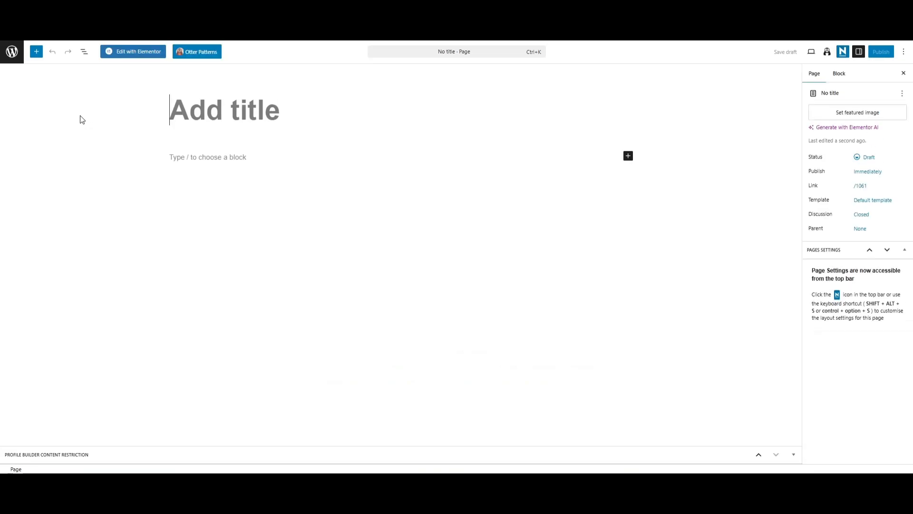
text(Re)
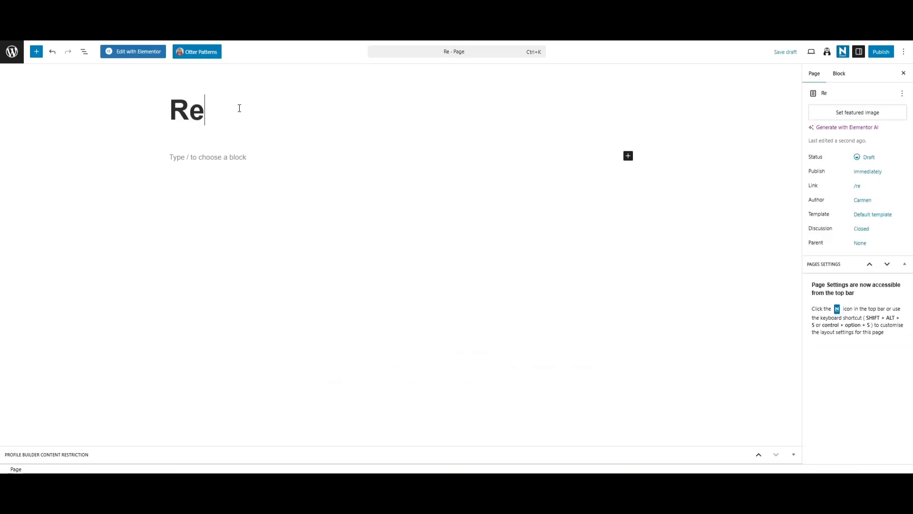
text(gister)
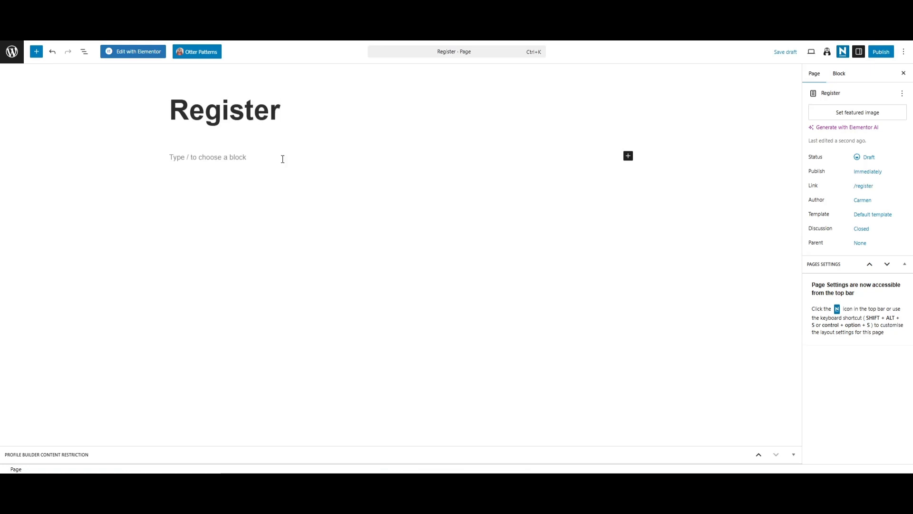
Insert a Register block in the page body and set its form to Member Registration Form
click(282, 155)
click(628, 144)
text(reg)
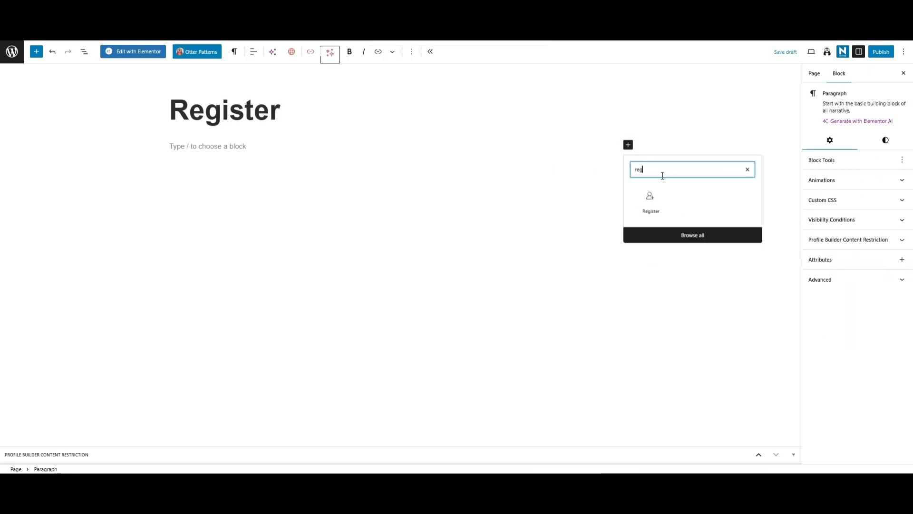
click(651, 200)
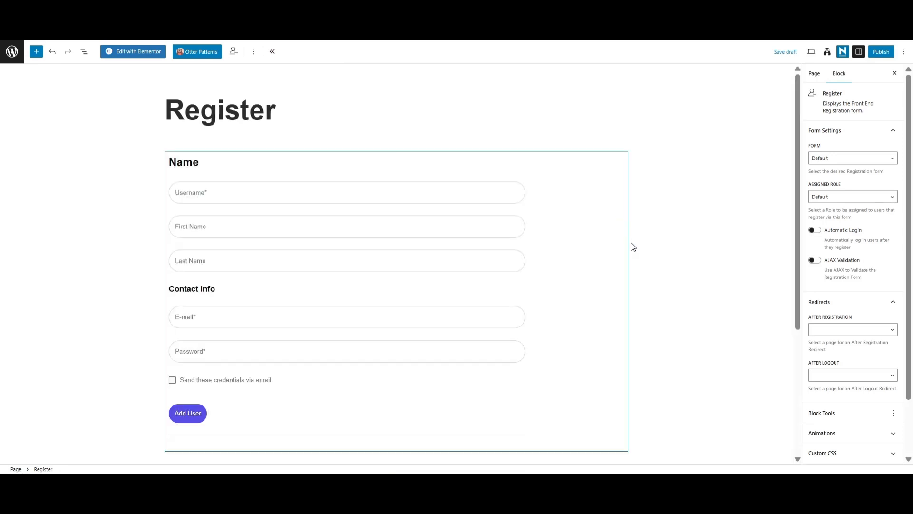
click(893, 159)
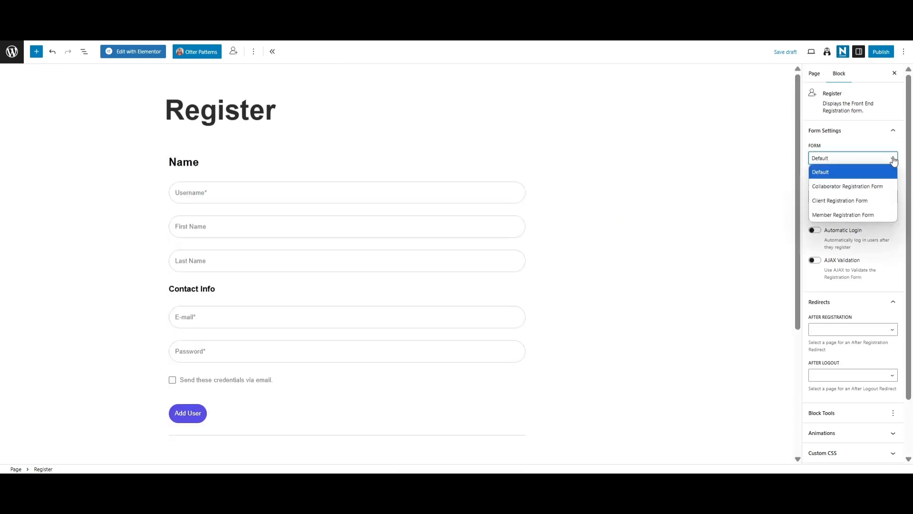
click(864, 214)
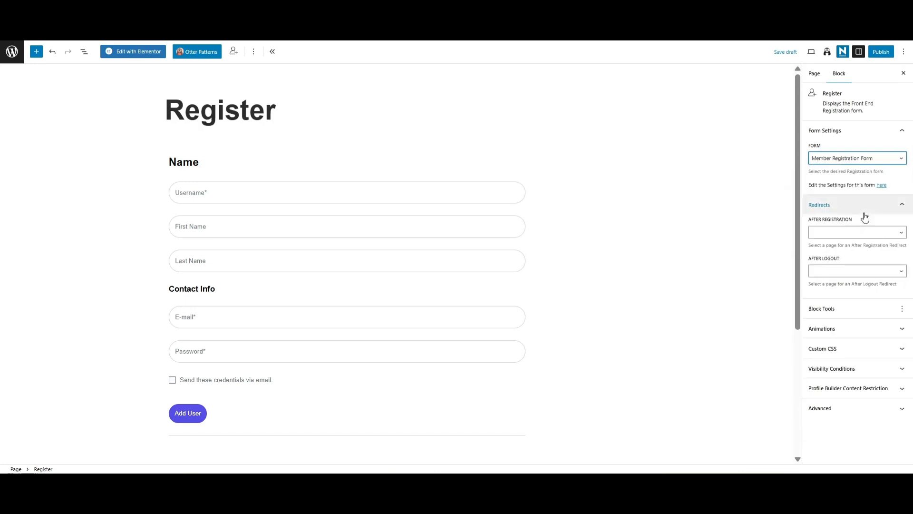
Set the form's redirects to My Account after registration and Front Page after logout, and publish the page
click(898, 233)
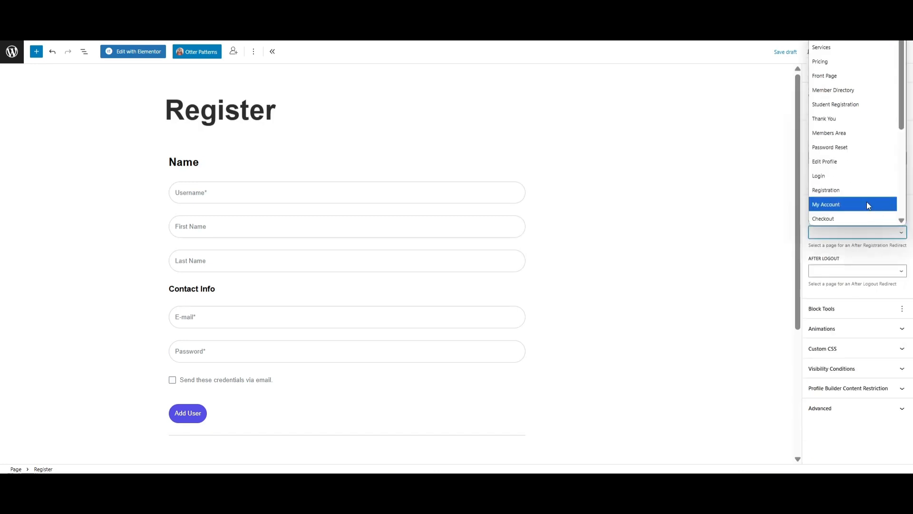
click(851, 204)
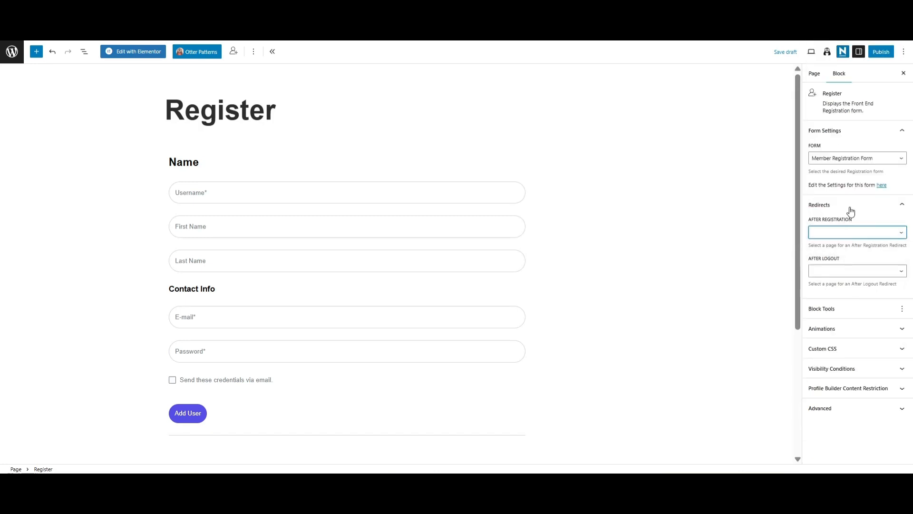
click(896, 276)
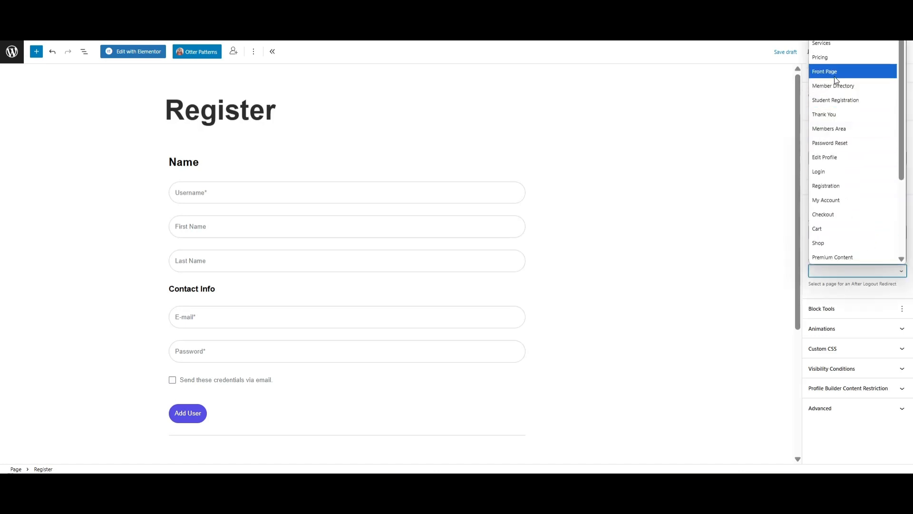
click(837, 73)
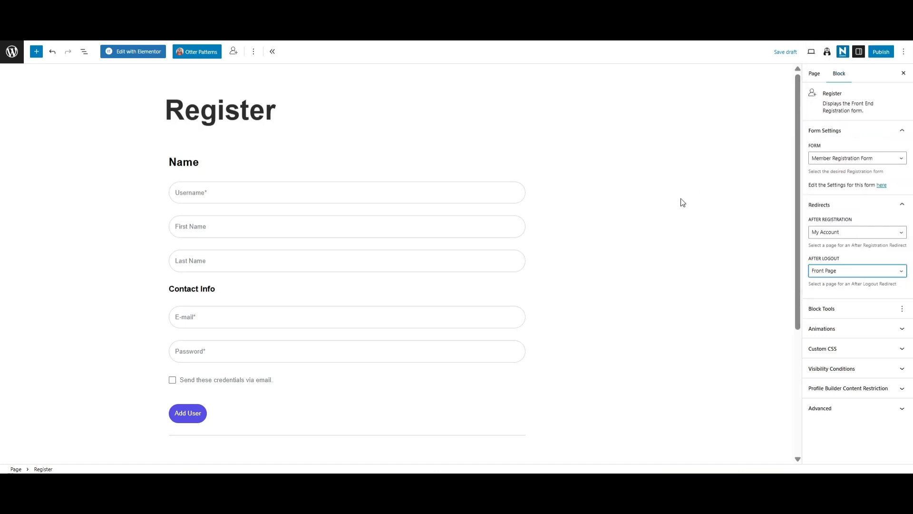
click(884, 53)
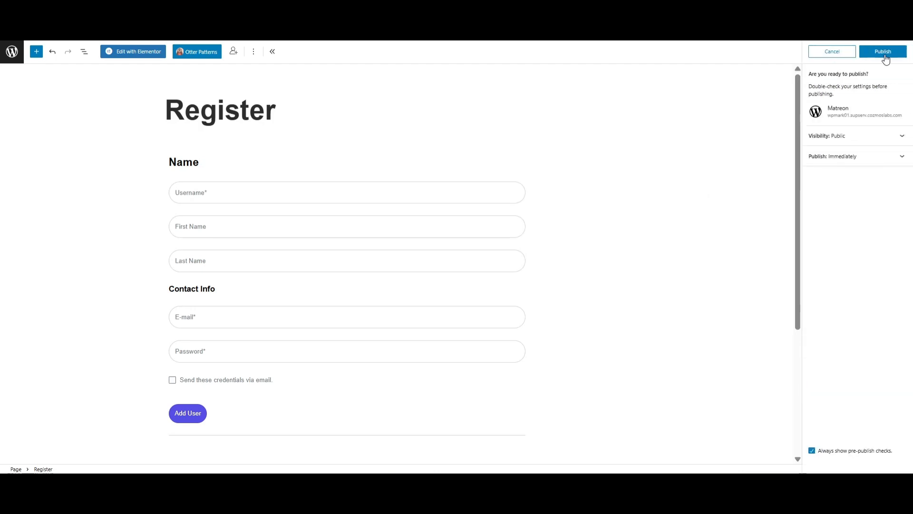
click(885, 52)
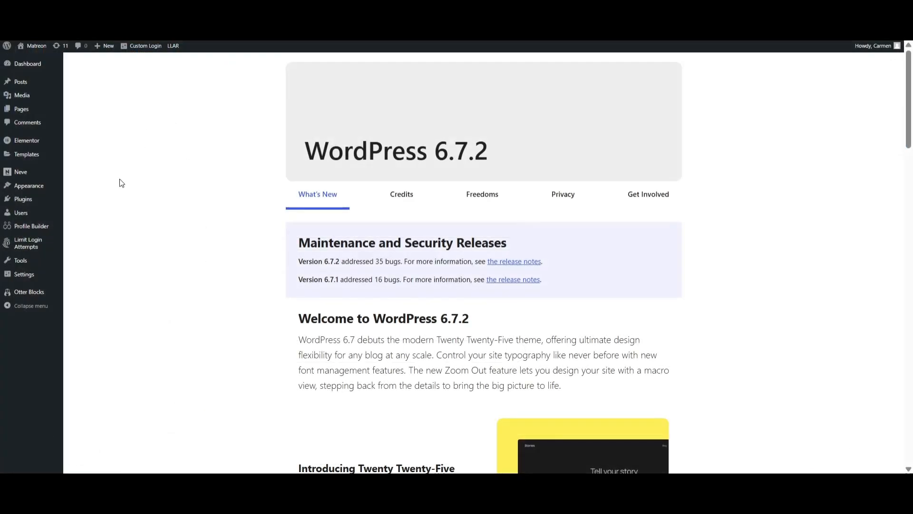
Open the Profile Builder settings and preview the Sublime and Greenery form styles
mouse_move(32, 232)
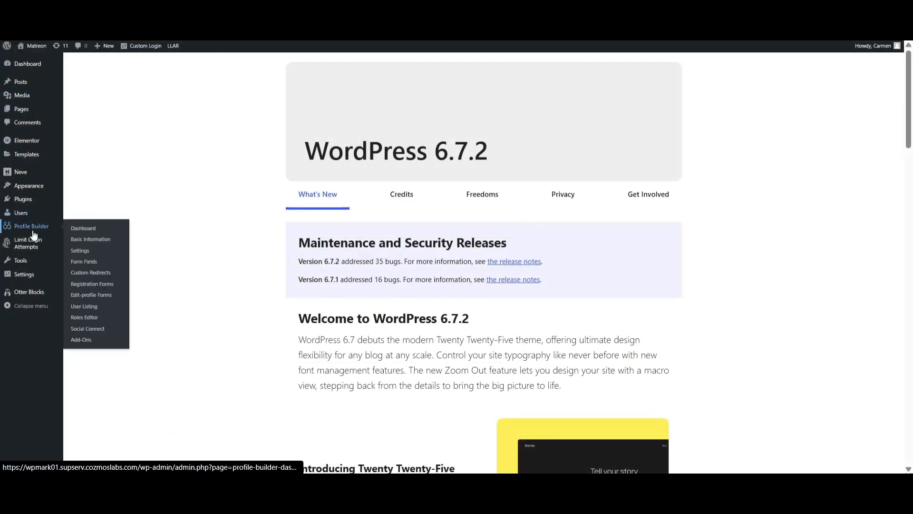
click(72, 251)
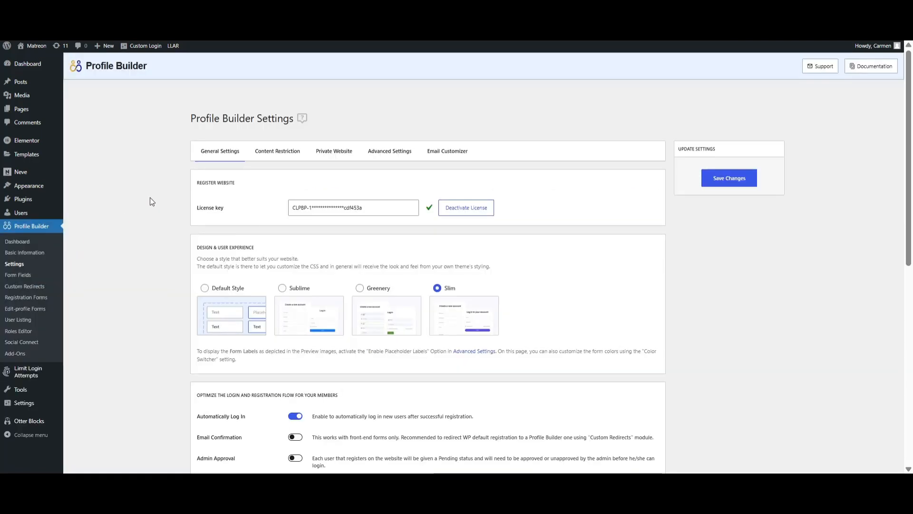
mouse_move(281, 295)
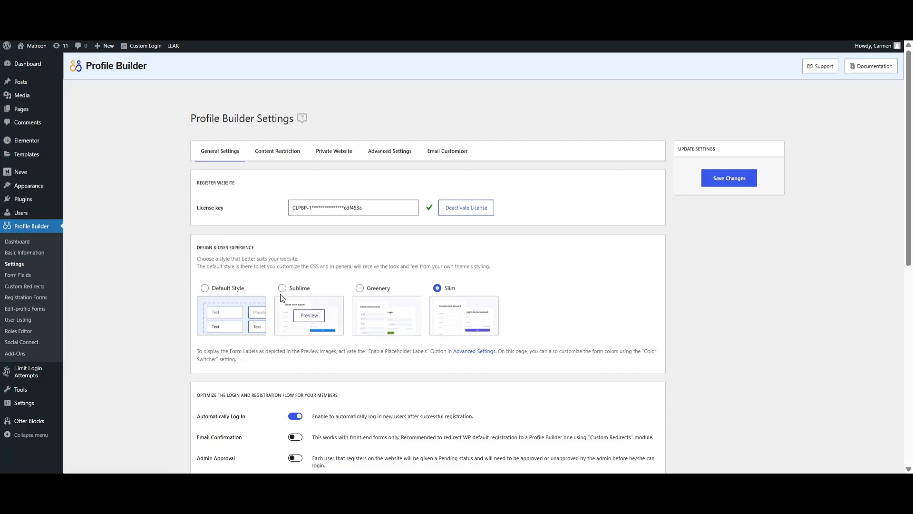
click(303, 315)
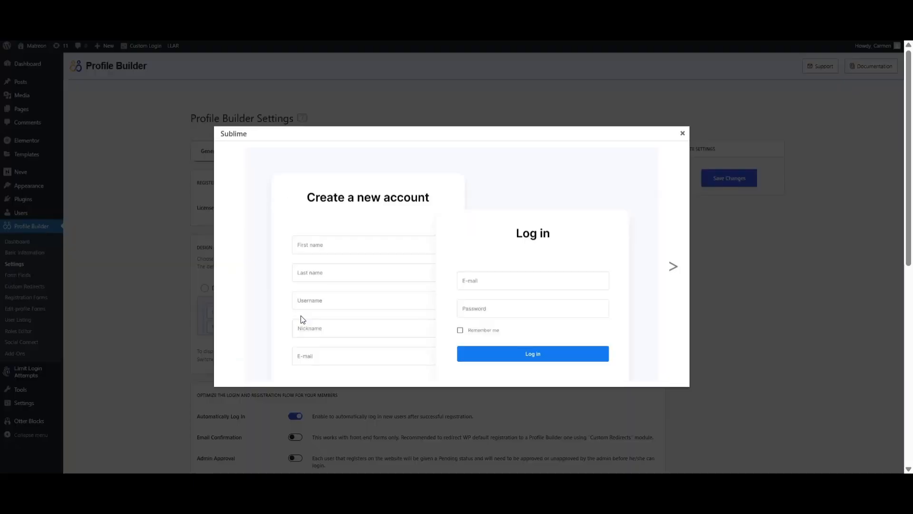
click(682, 133)
click(385, 318)
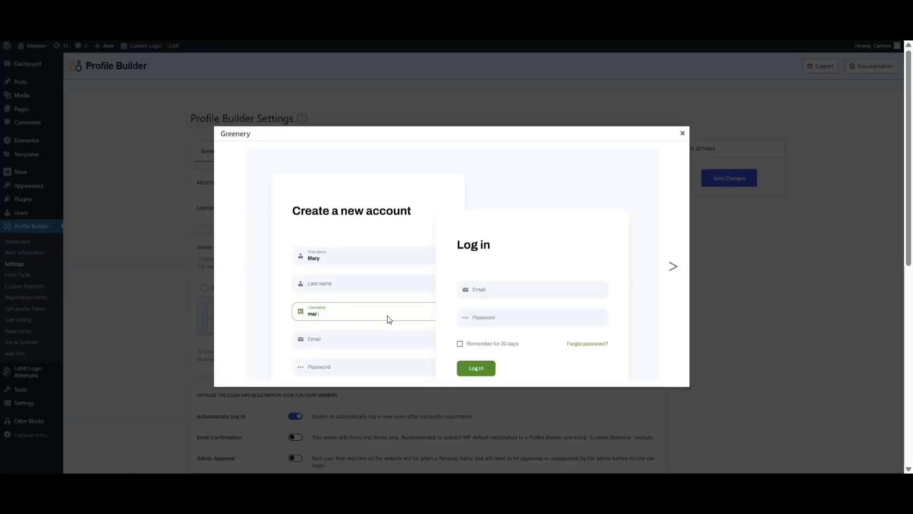
click(682, 134)
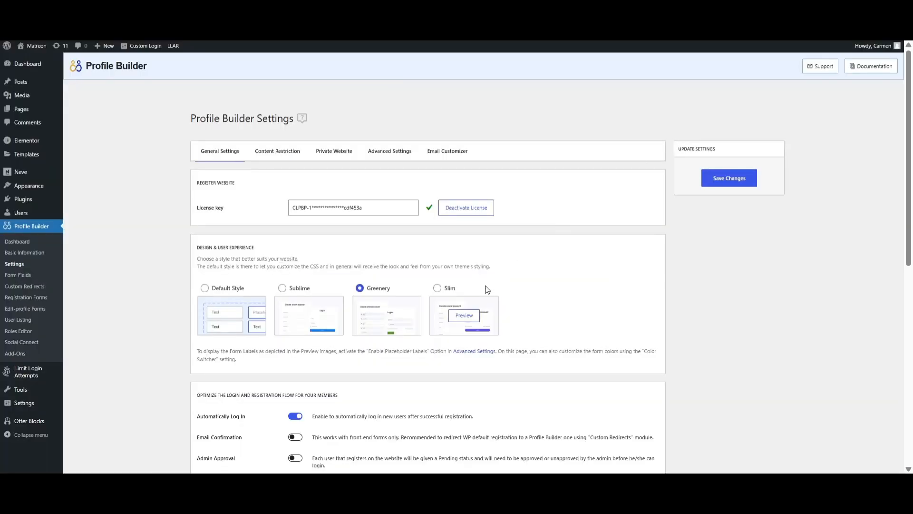
Preview the Slim form style, keep it selected and save the Profile Builder settings
click(460, 319)
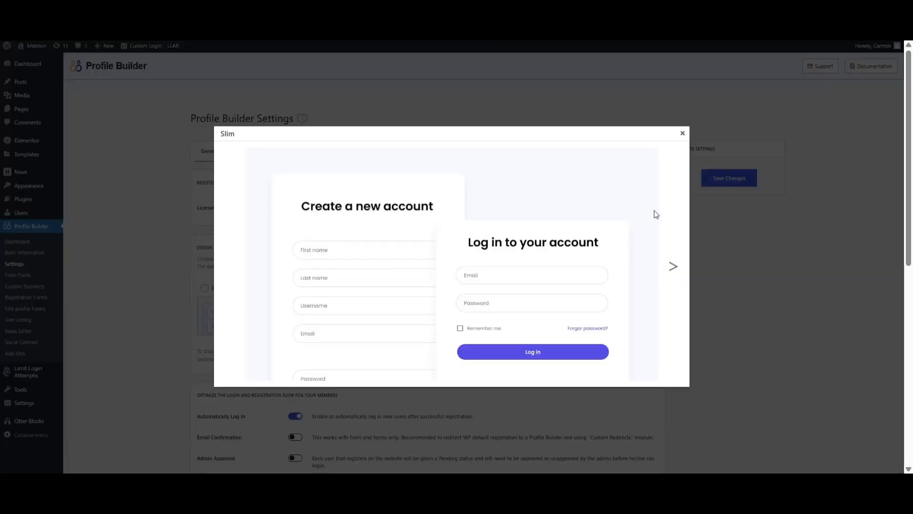
click(682, 133)
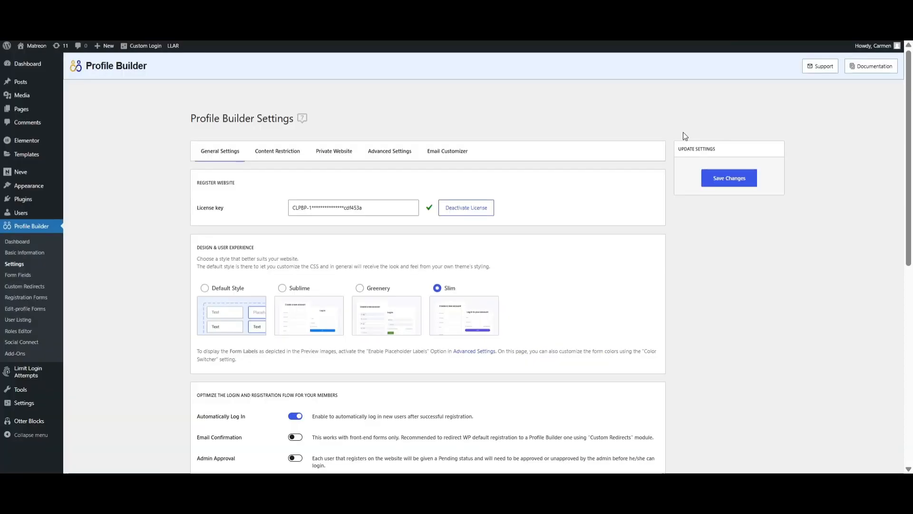
click(730, 182)
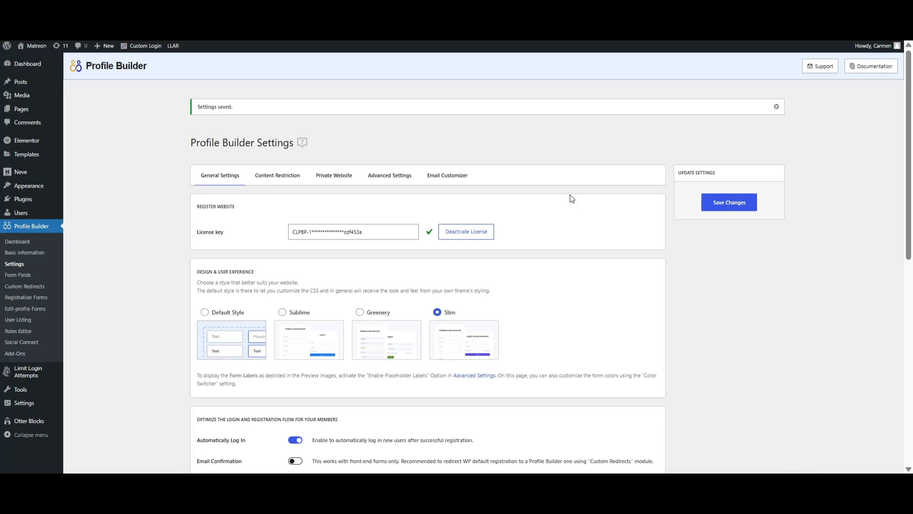
Enable the Color Switcher in the advanced form settings and set the primary color to magenta
click(388, 183)
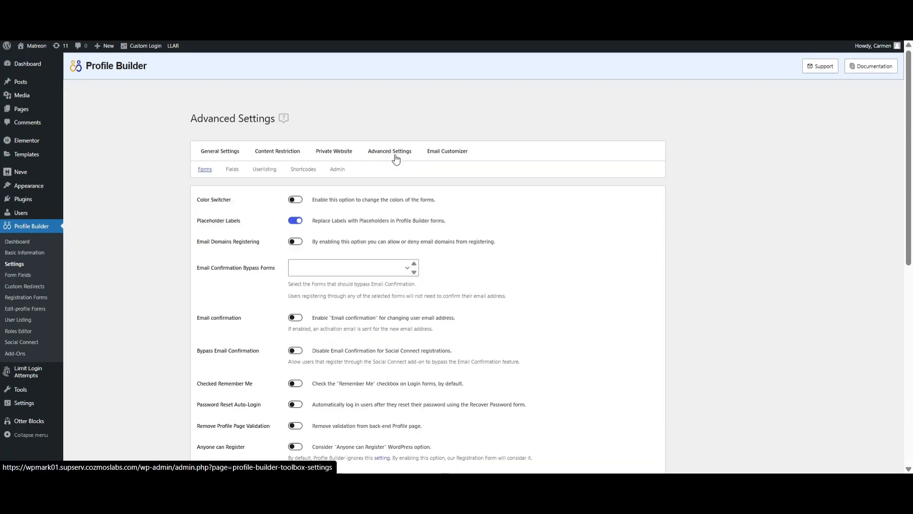
click(297, 200)
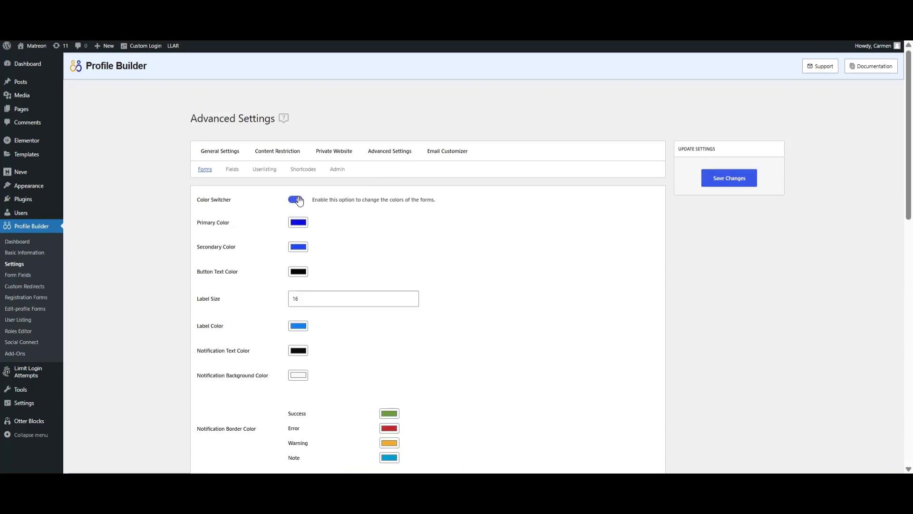
click(300, 224)
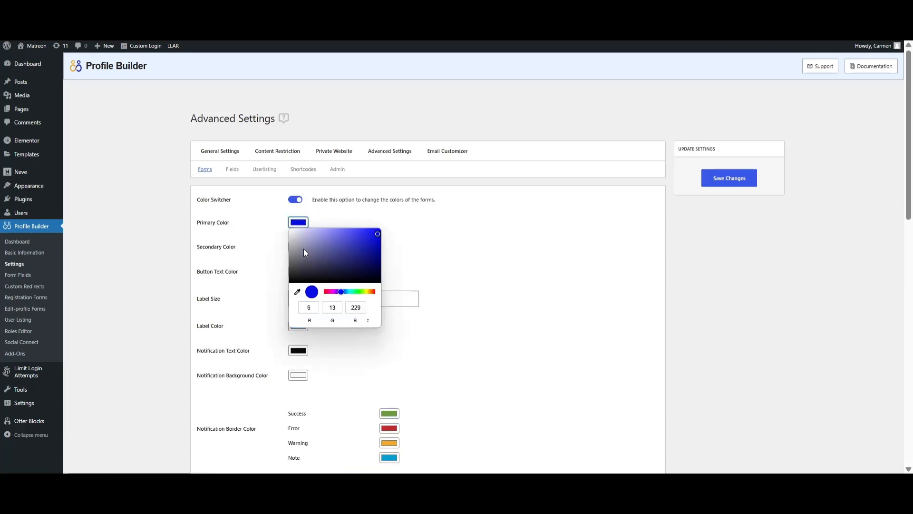
click(339, 321)
triple_click(340, 307)
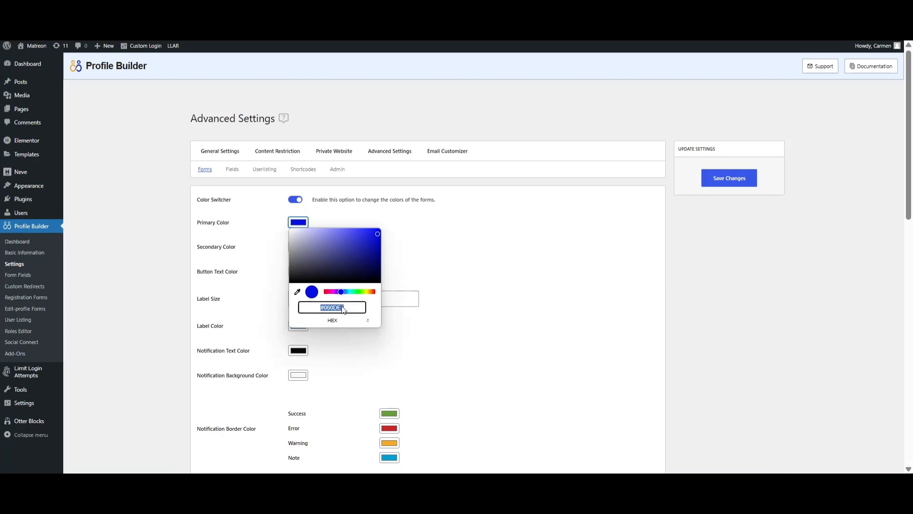
text(#050695)
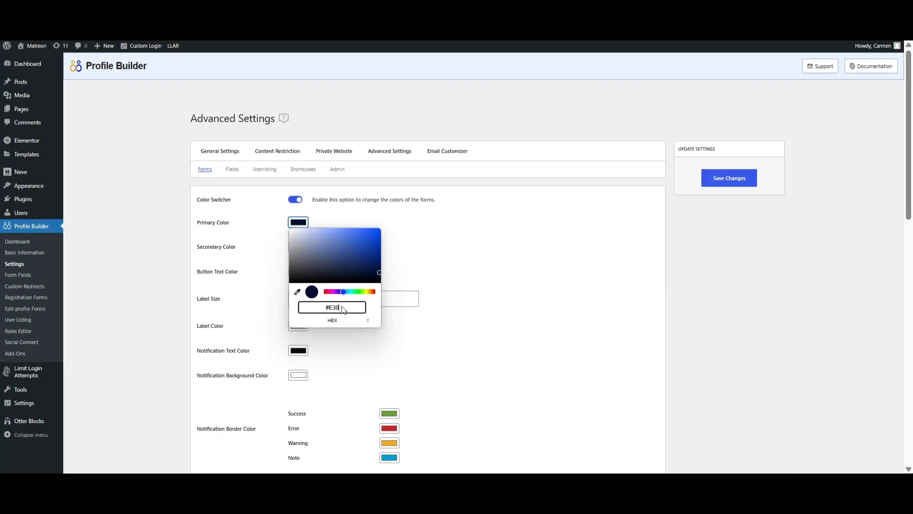
key(Return)
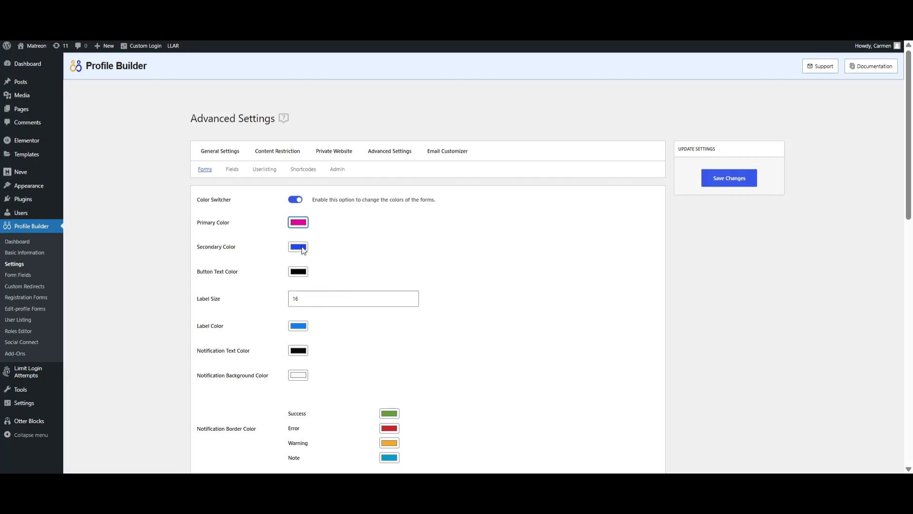
Set the form's button text color to white and the label color to near-black (RGB 13, 13, 13)
click(299, 272)
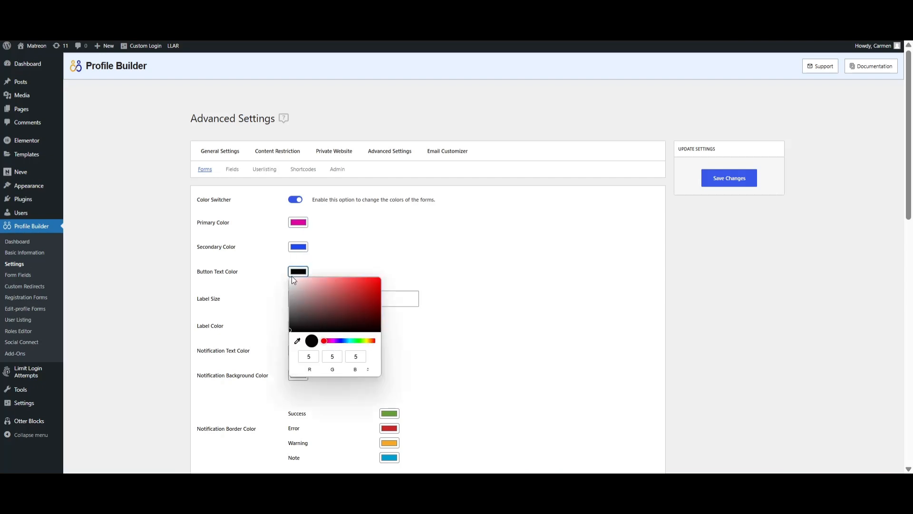
click(289, 279)
click(405, 244)
click(300, 327)
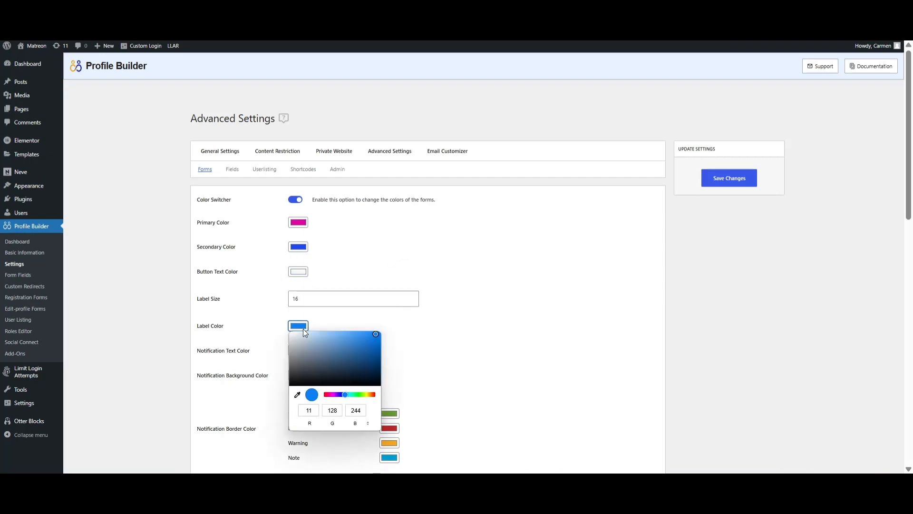
click(299, 369)
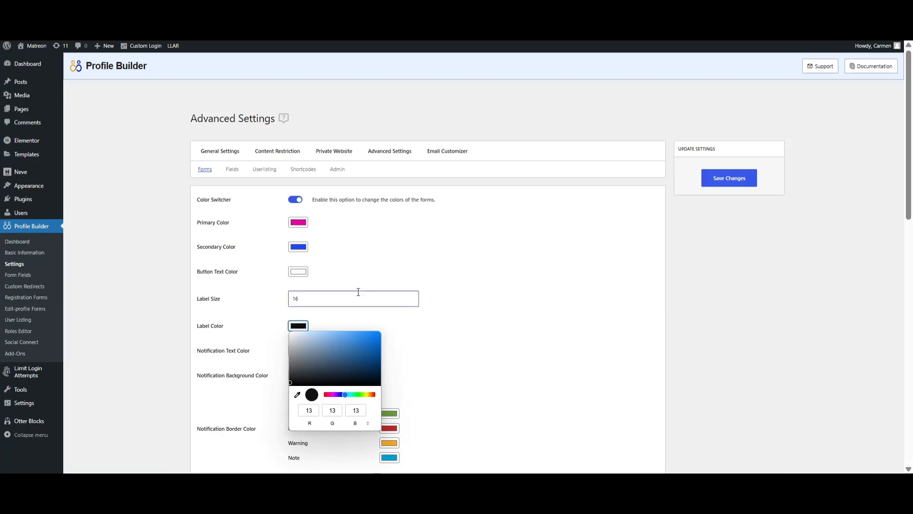
click(390, 254)
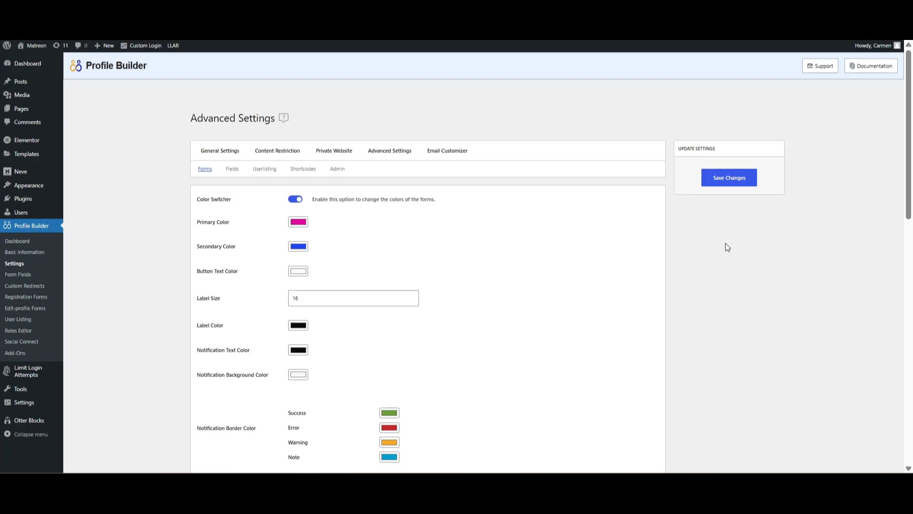
Open the Profile Builder form fields and start a new field of the Phone type
click(19, 275)
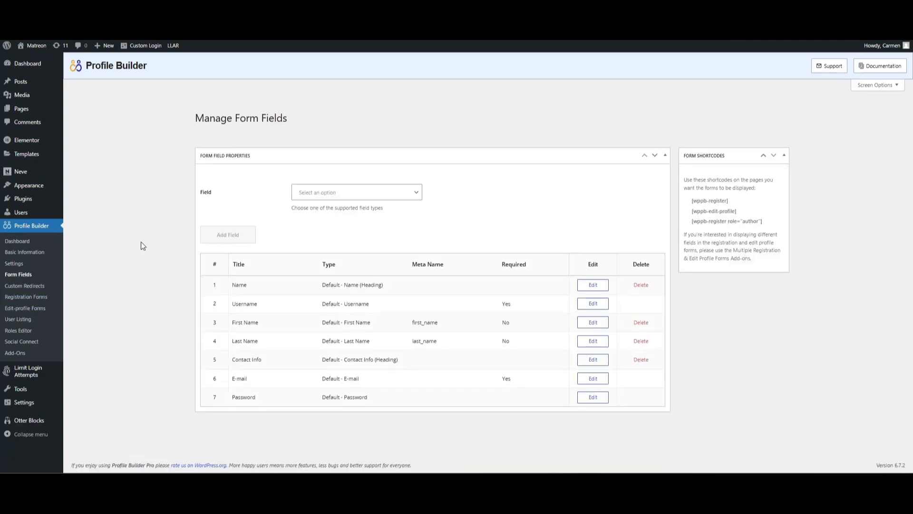
click(408, 195)
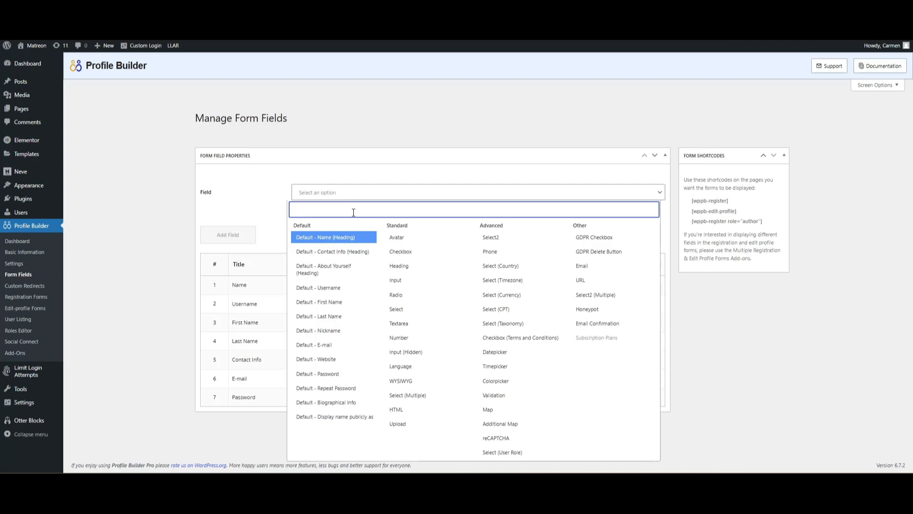
text(Phone)
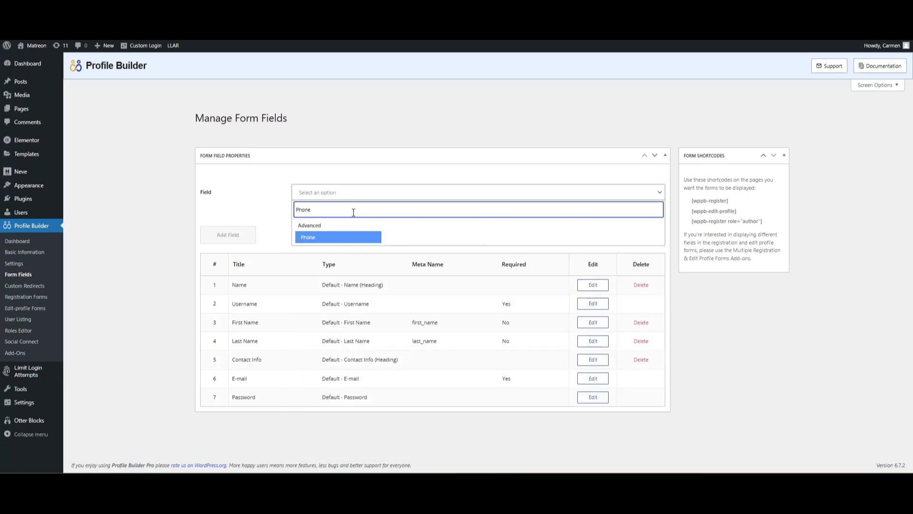
click(326, 238)
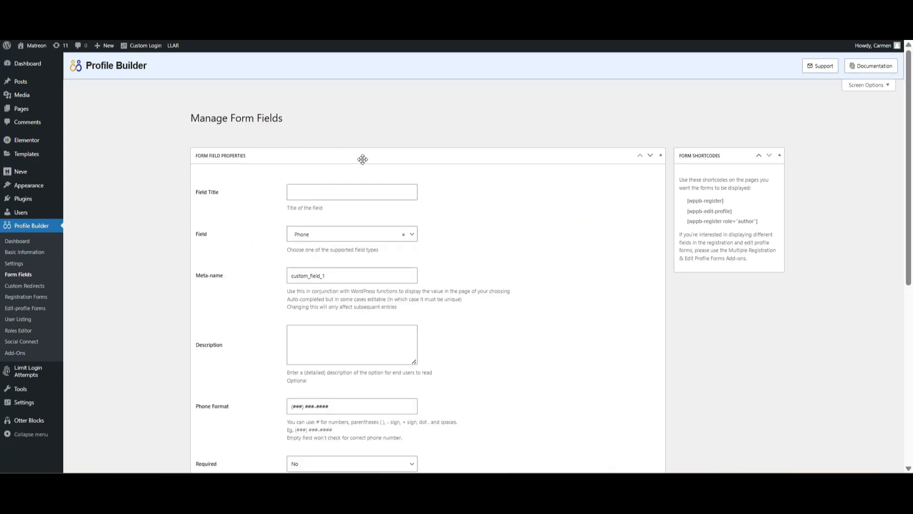
Title the field Phone Number, set its meta-name to telephone_number and add it to the form
click(377, 192)
text(Phone Number)
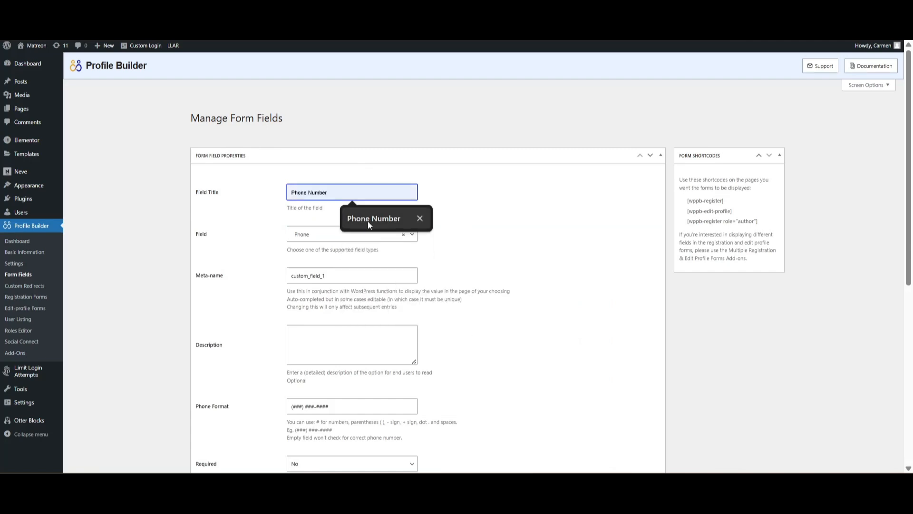
click(367, 221)
scroll(492, 229, down, 1)
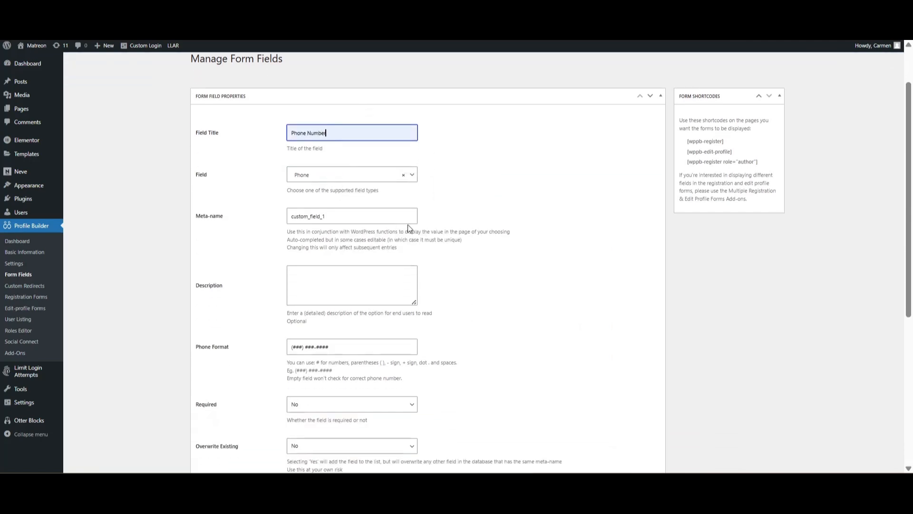
double_click(358, 215)
text(telephone_number)
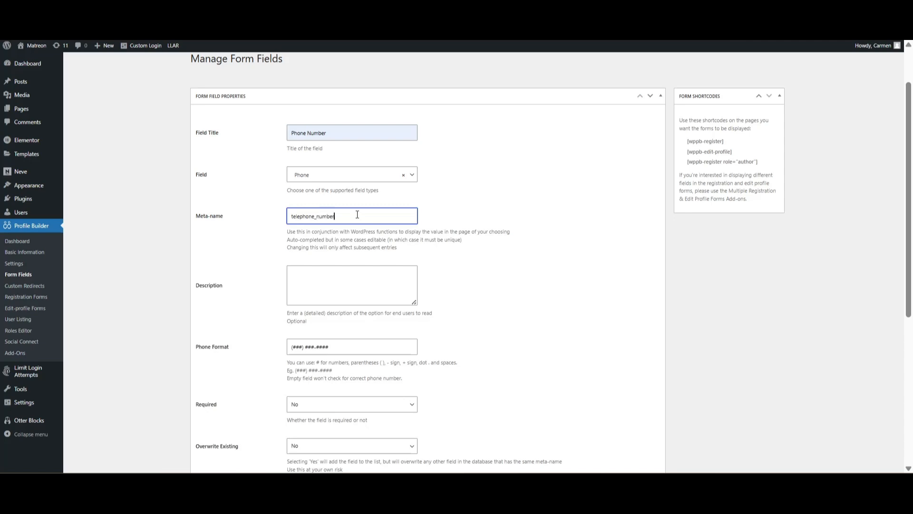
scroll(489, 262, down, 2)
click(223, 398)
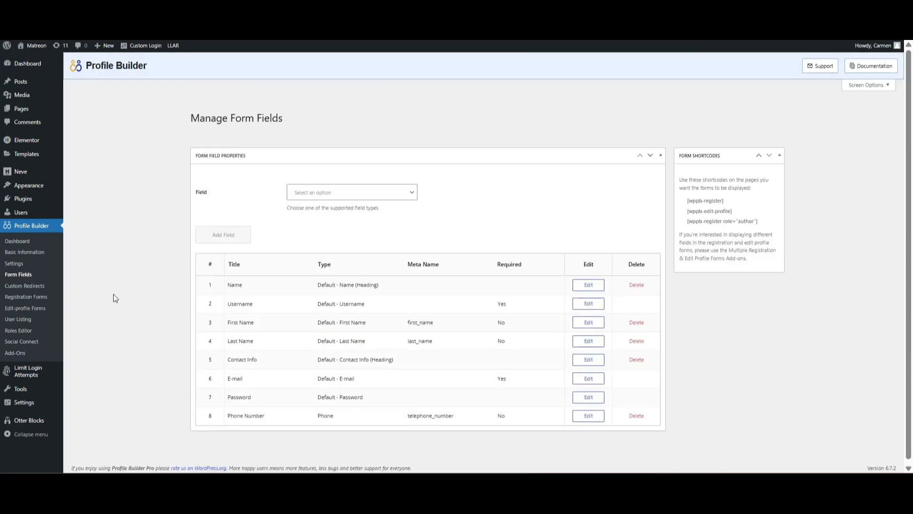
Add a GDPR Checkbox field to the form with its default title and description
click(368, 193)
text(gdpr)
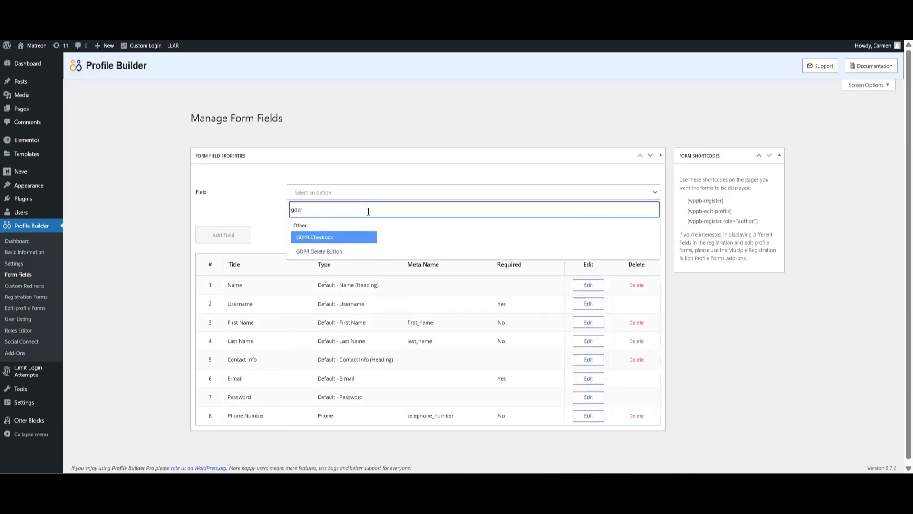
click(343, 241)
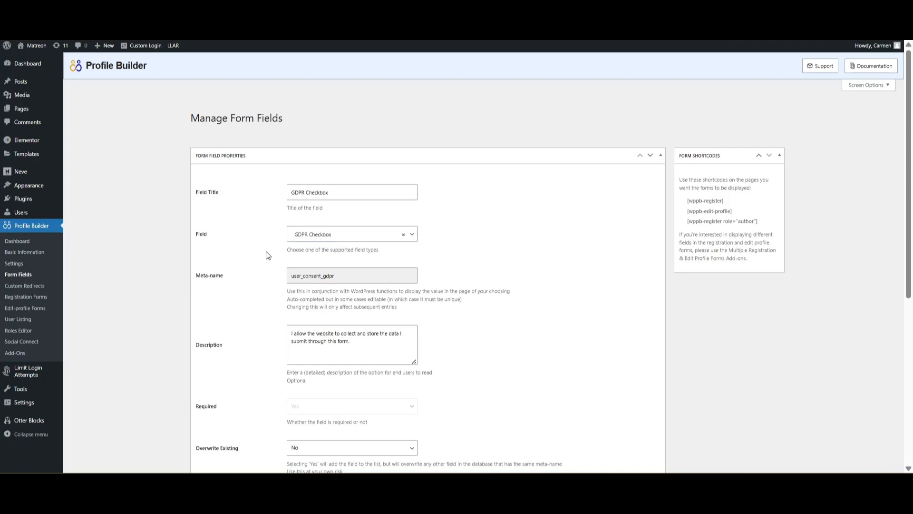
scroll(265, 255, down, 3)
click(230, 405)
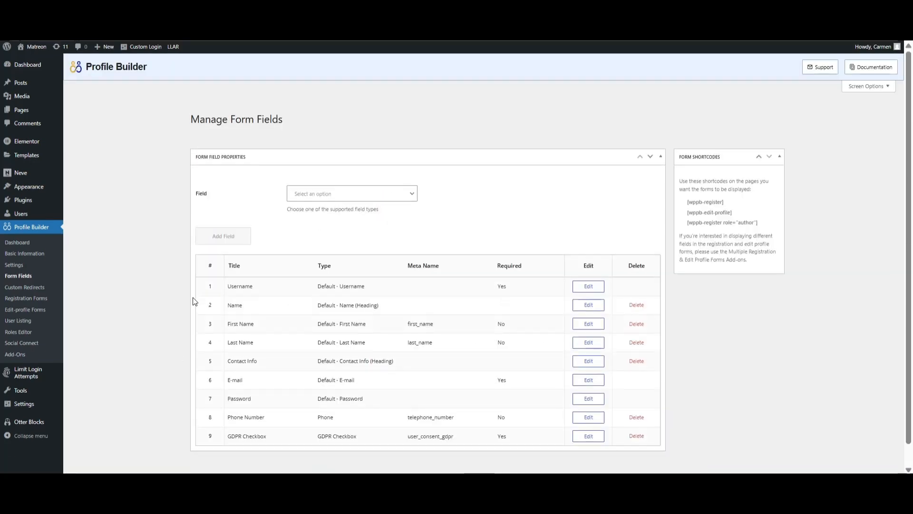
Move the Name heading above Username in the field list and review the form on the Register page
drag(209, 305, 211, 283)
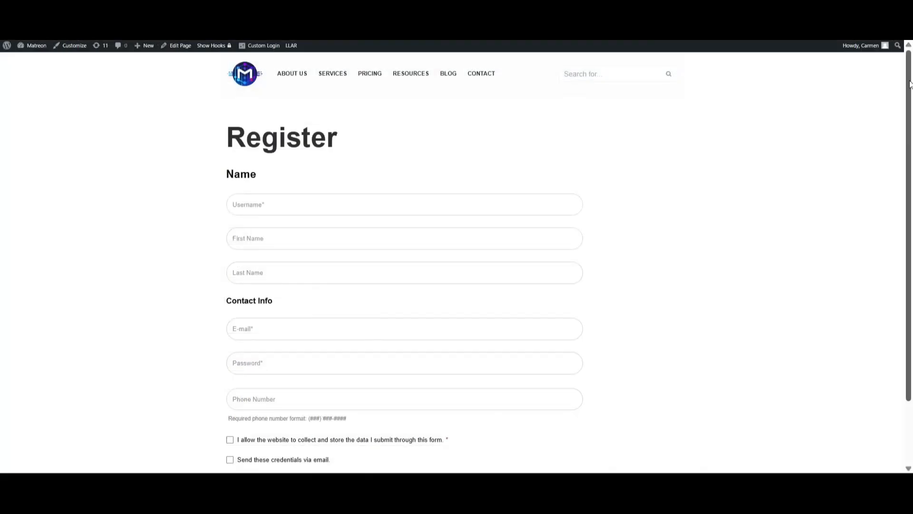
drag(909, 83, 911, 124)
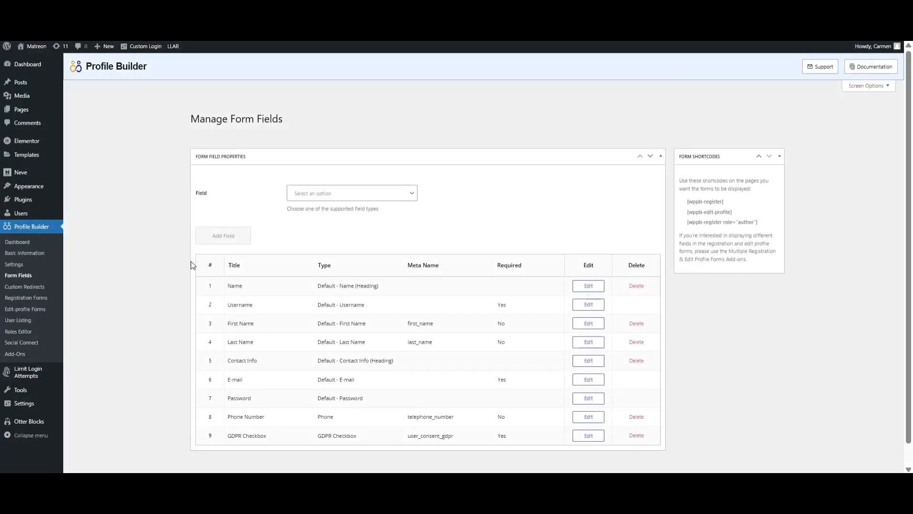
Hide the admin bar for the Members role in the general Profile Builder settings and save the changes
click(11, 270)
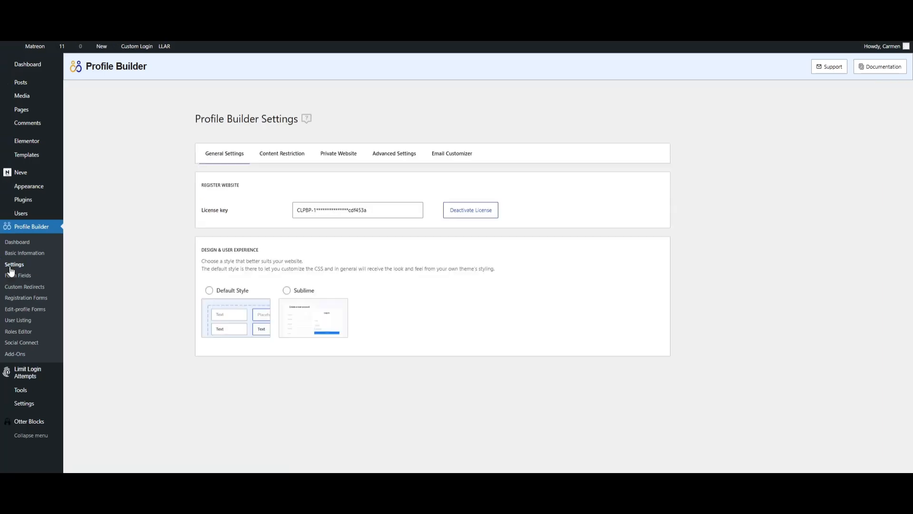
scroll(678, 249, down, 8)
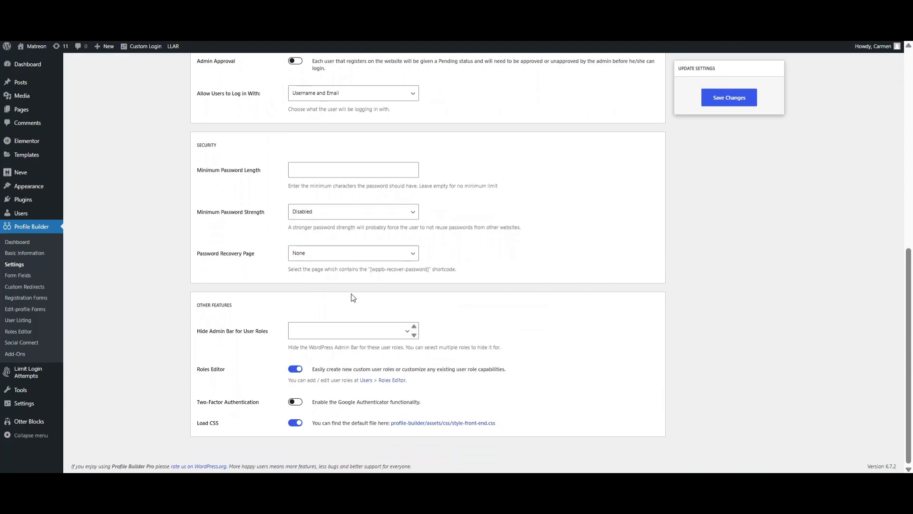
click(343, 331)
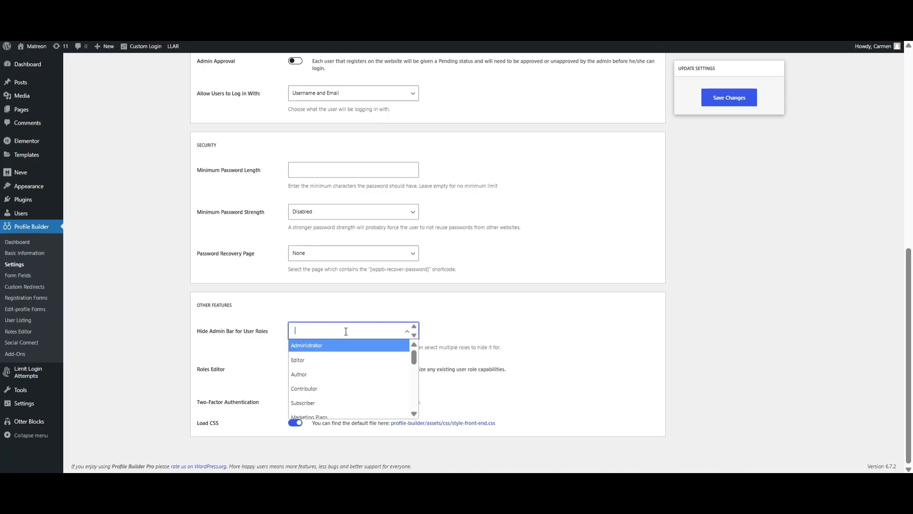
text(Mem)
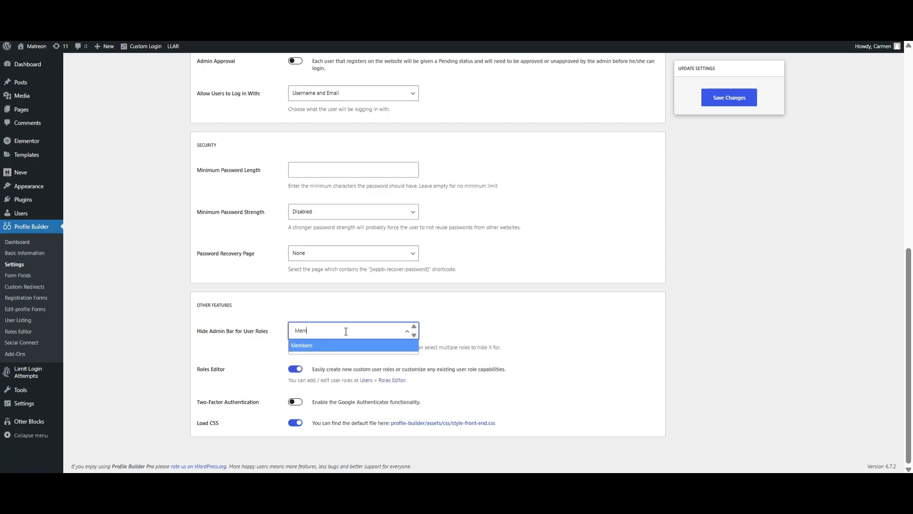
click(317, 345)
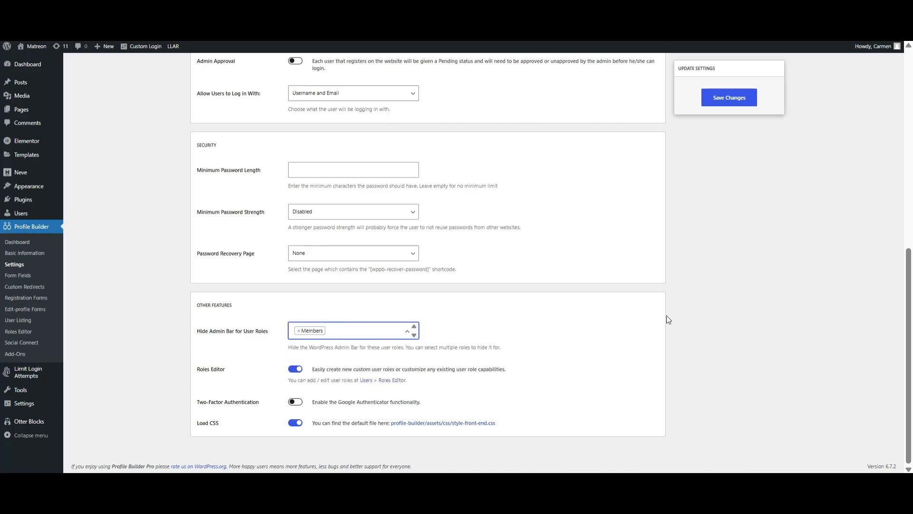
click(718, 102)
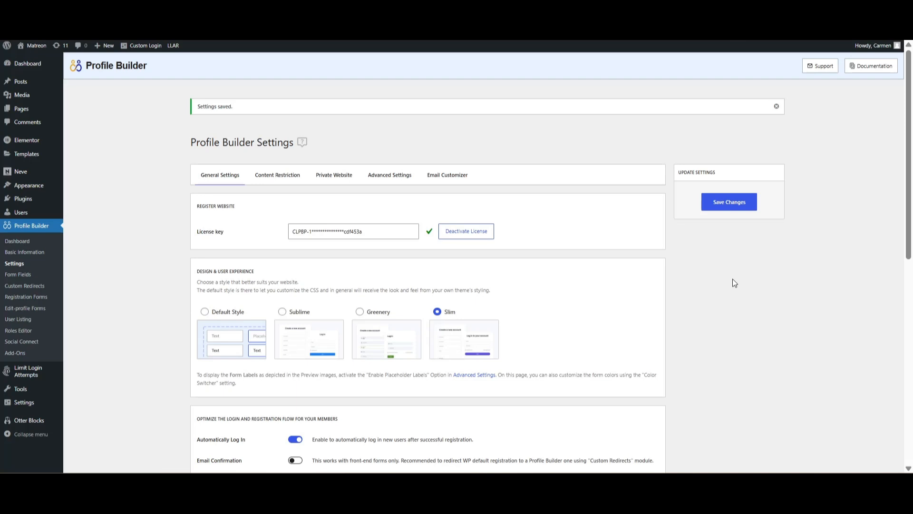
Enable Email Confirmation, set the email confirmation page to My Account and save the settings
scroll(732, 283, down, 3)
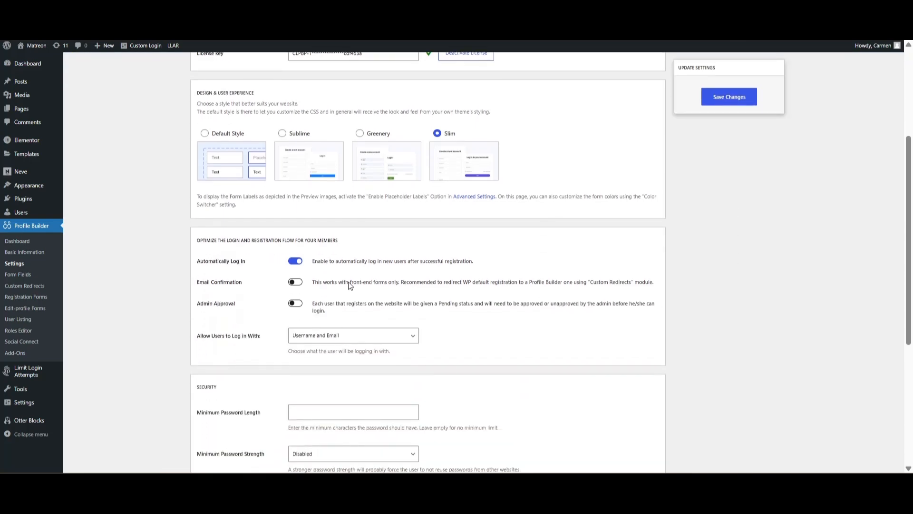
click(296, 284)
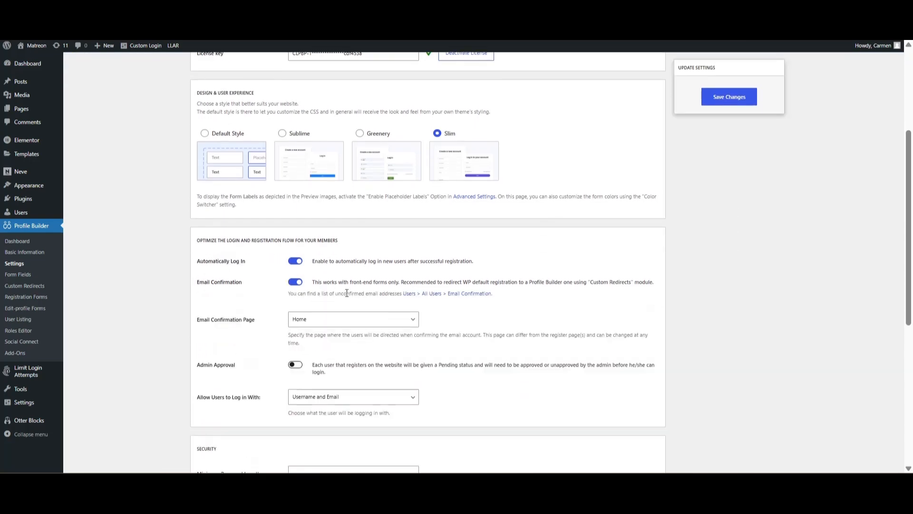
click(414, 323)
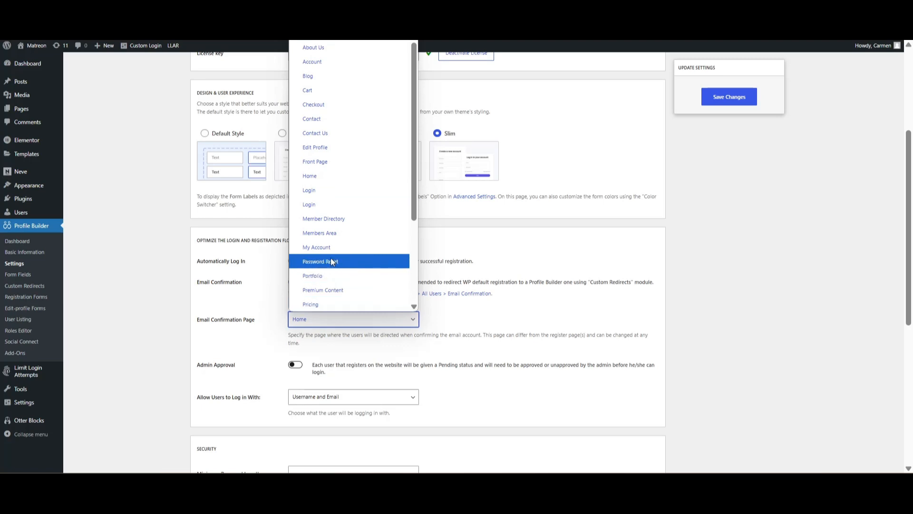
click(326, 251)
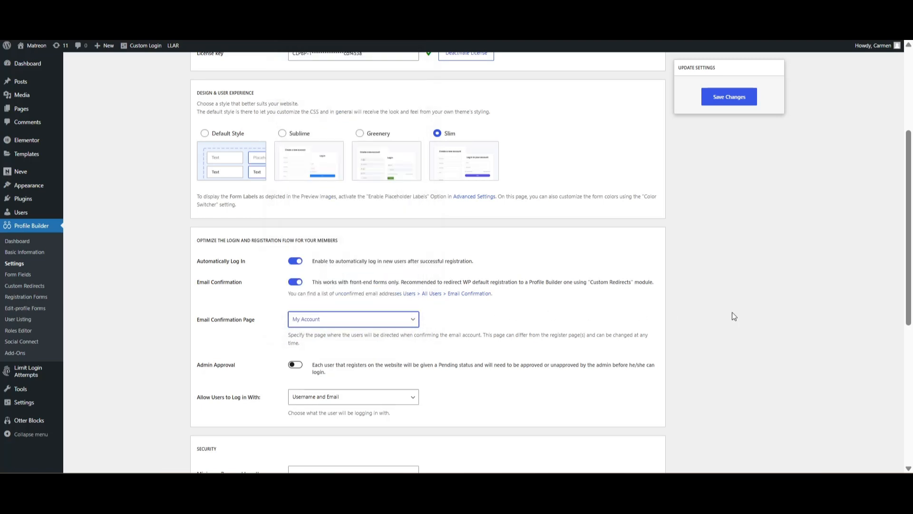
click(728, 97)
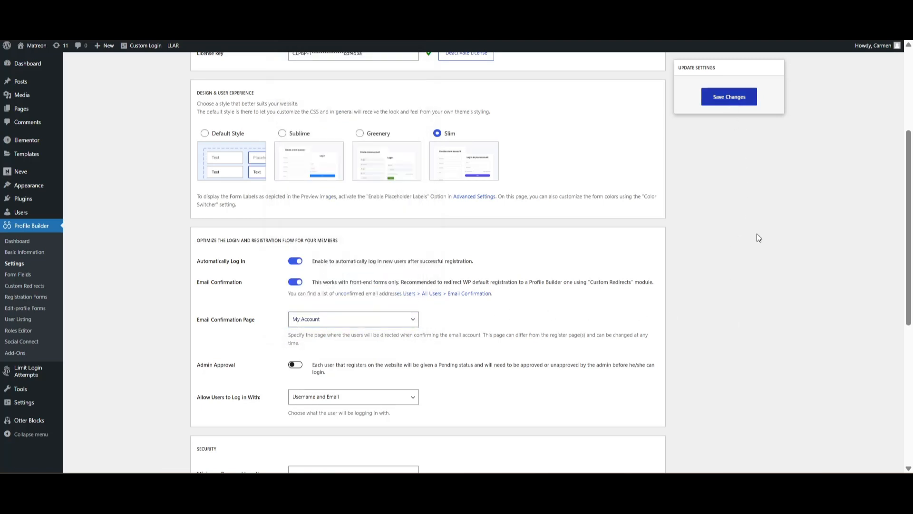